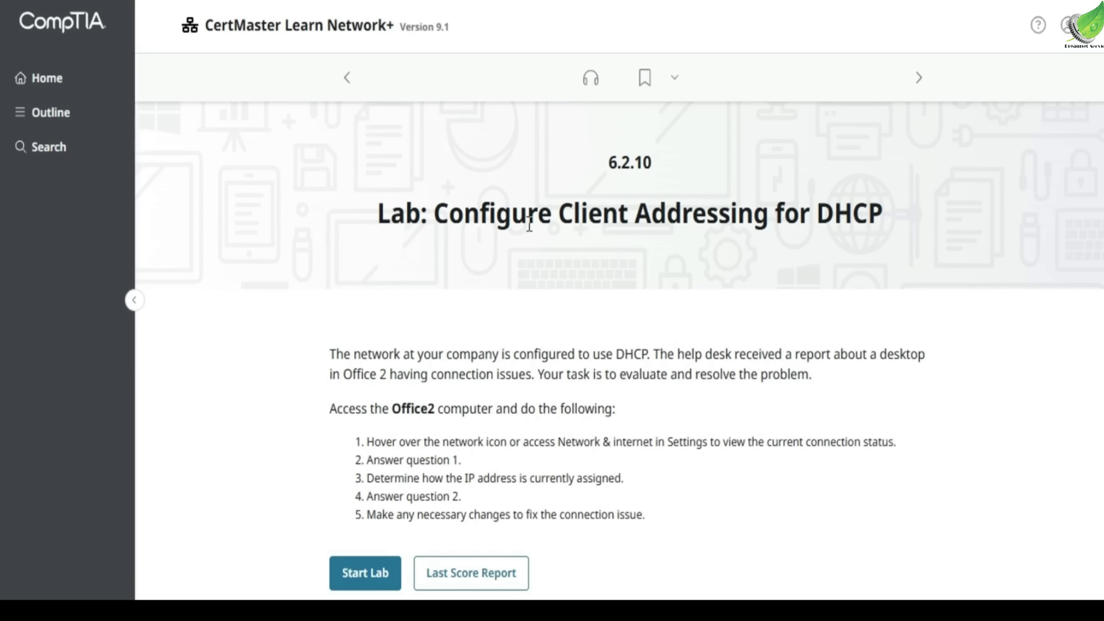
# Read the instructions for lab 6.2.10, Configure Client Addressing for DHCP, and start the lab.
pyautogui.scroll(-3, 634, 236)
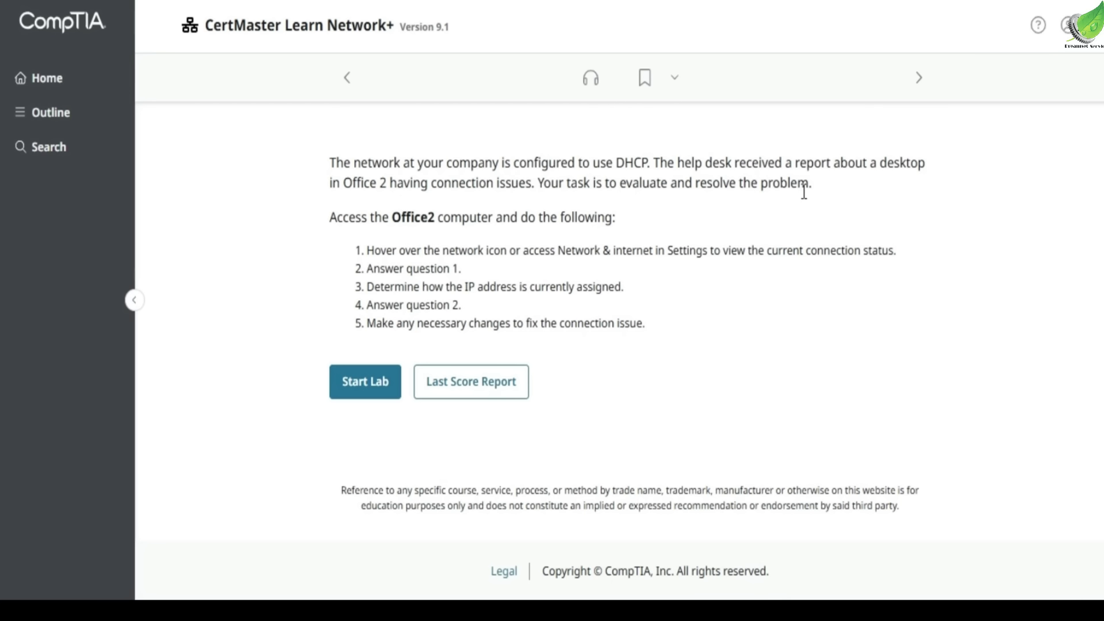
pyautogui.scroll(5, 707, 233)
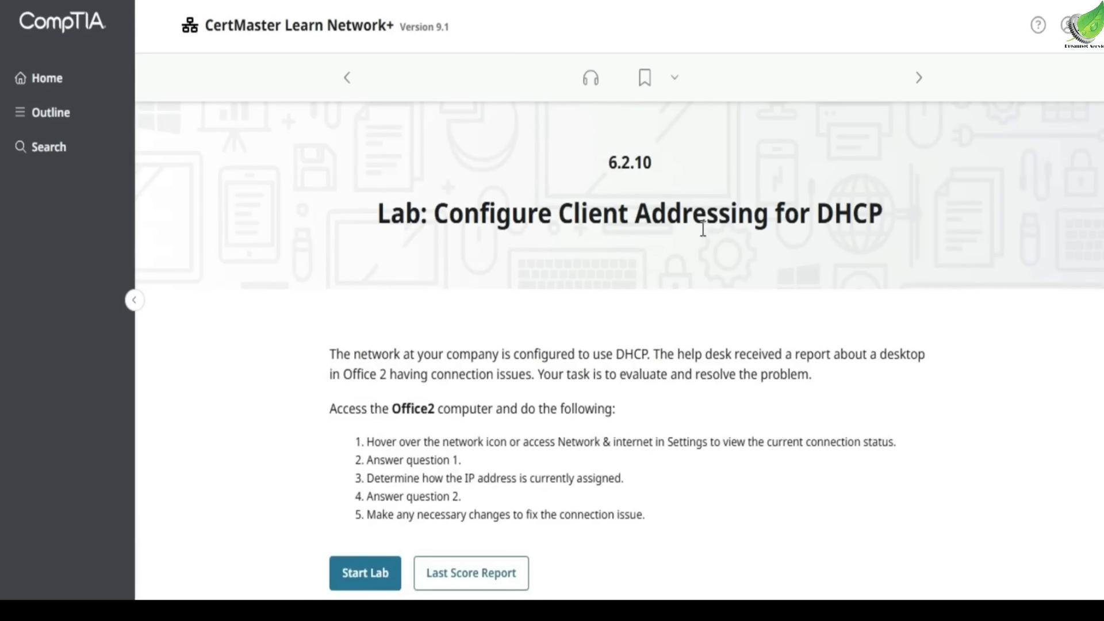
pyautogui.scroll(-5, 690, 242)
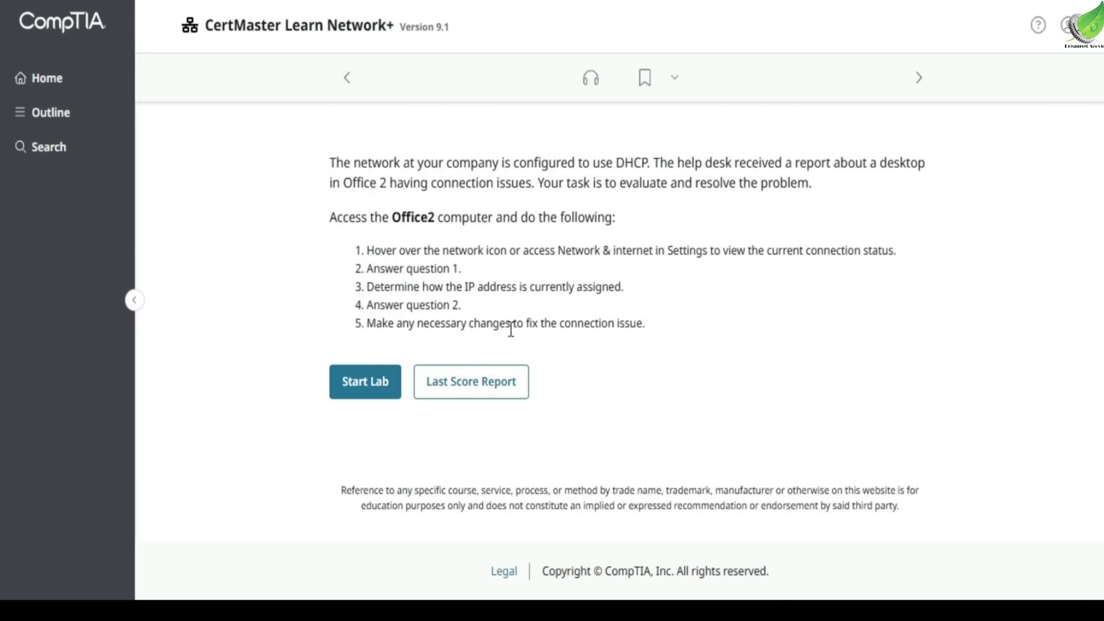
pyautogui.click(343, 385)
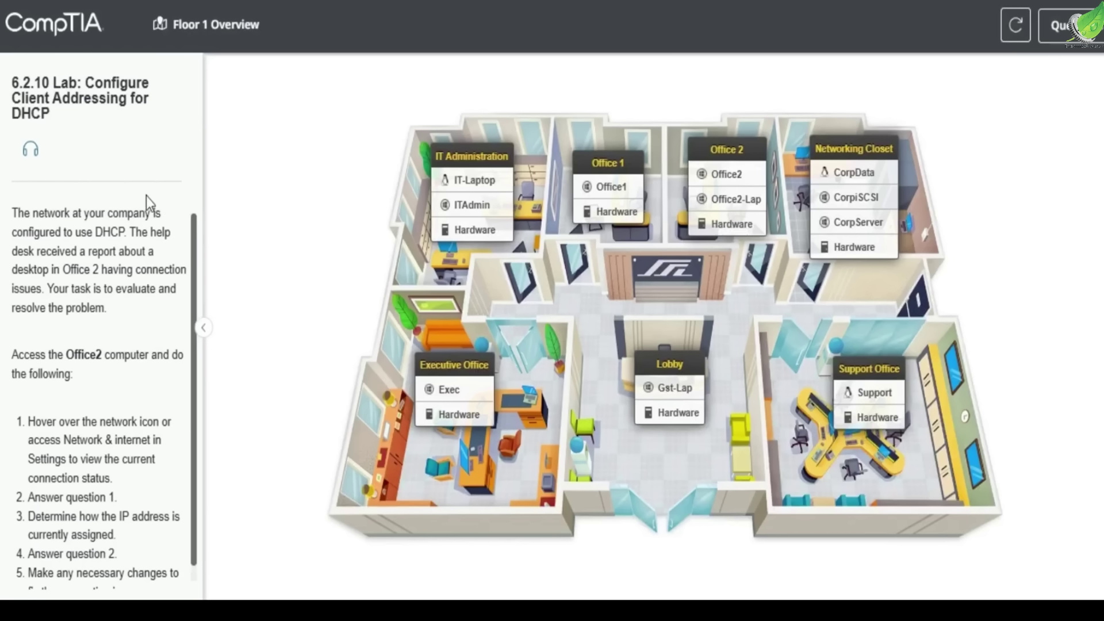
# Open the Office2 computer in Office 2 from the Floor 1 Overview.
pyautogui.moveTo(62, 268); pyautogui.dragTo(99, 269)
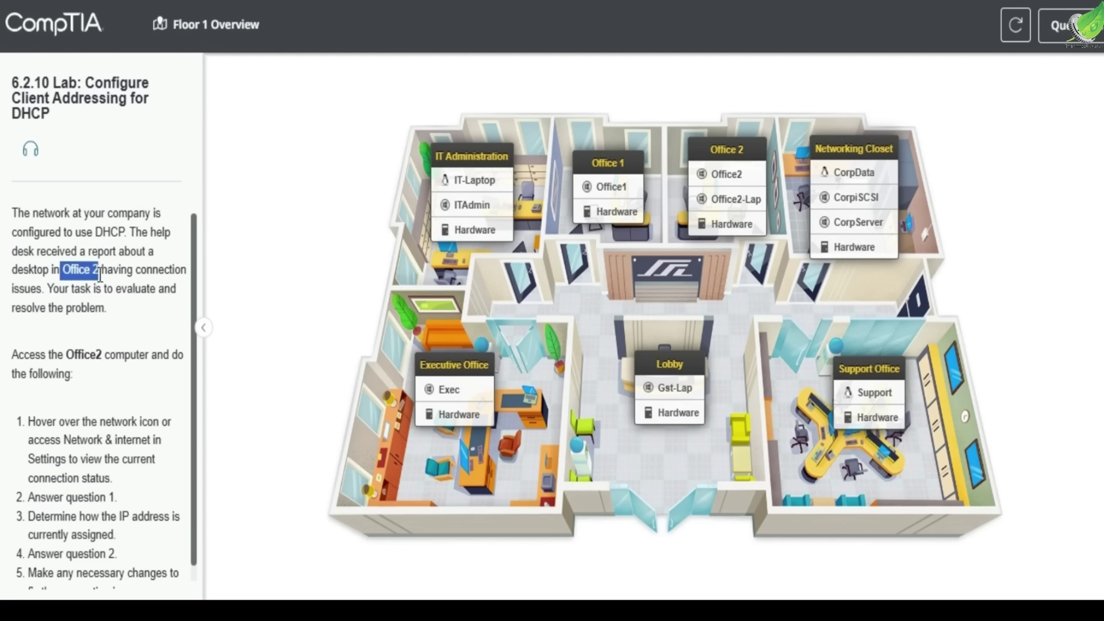
pyautogui.moveTo(76, 355); pyautogui.dragTo(158, 359)
pyautogui.click(154, 421)
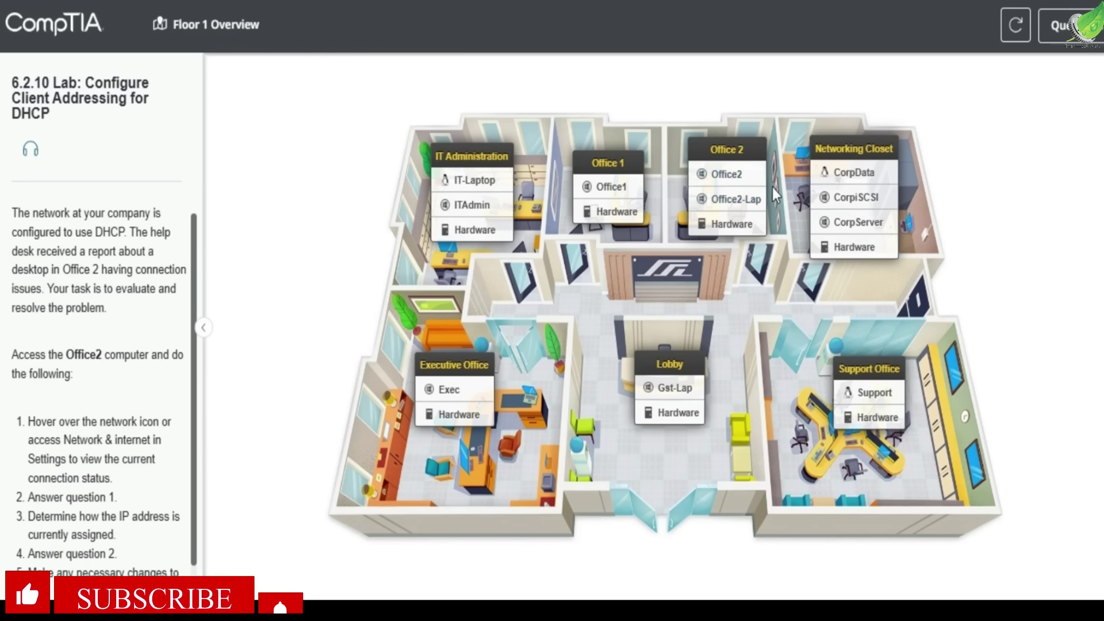
pyautogui.click(744, 198)
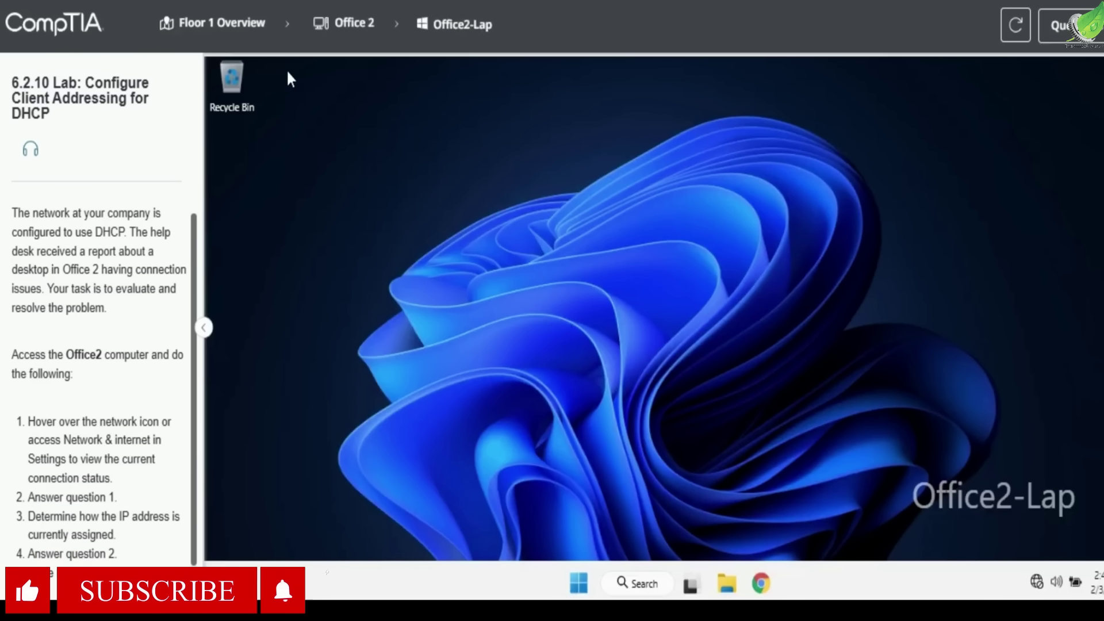
pyautogui.click(258, 30)
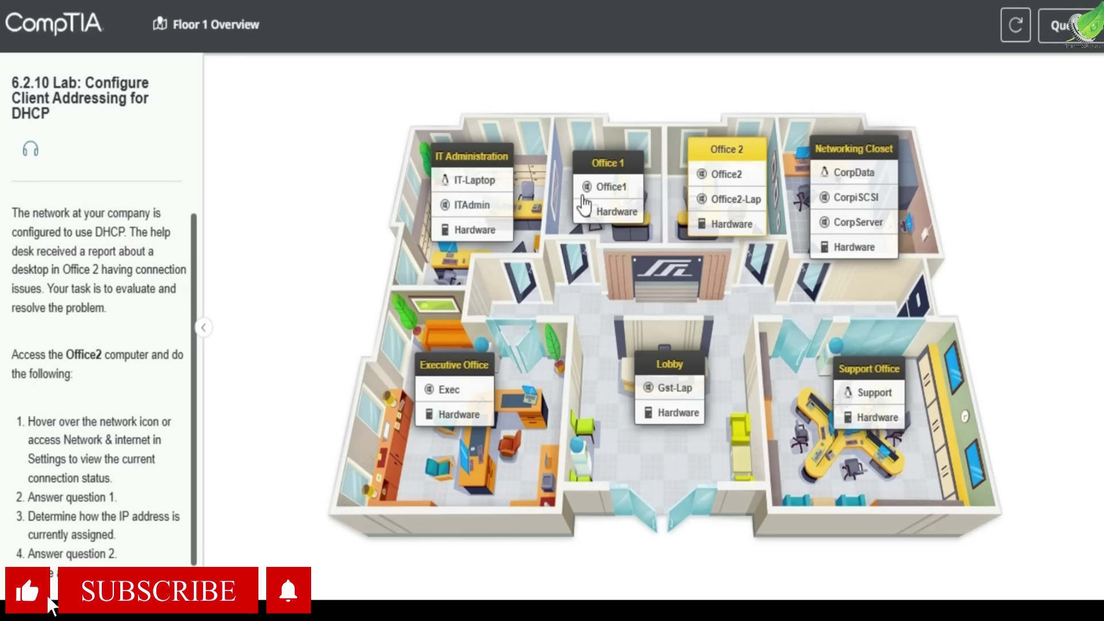
pyautogui.click(698, 178)
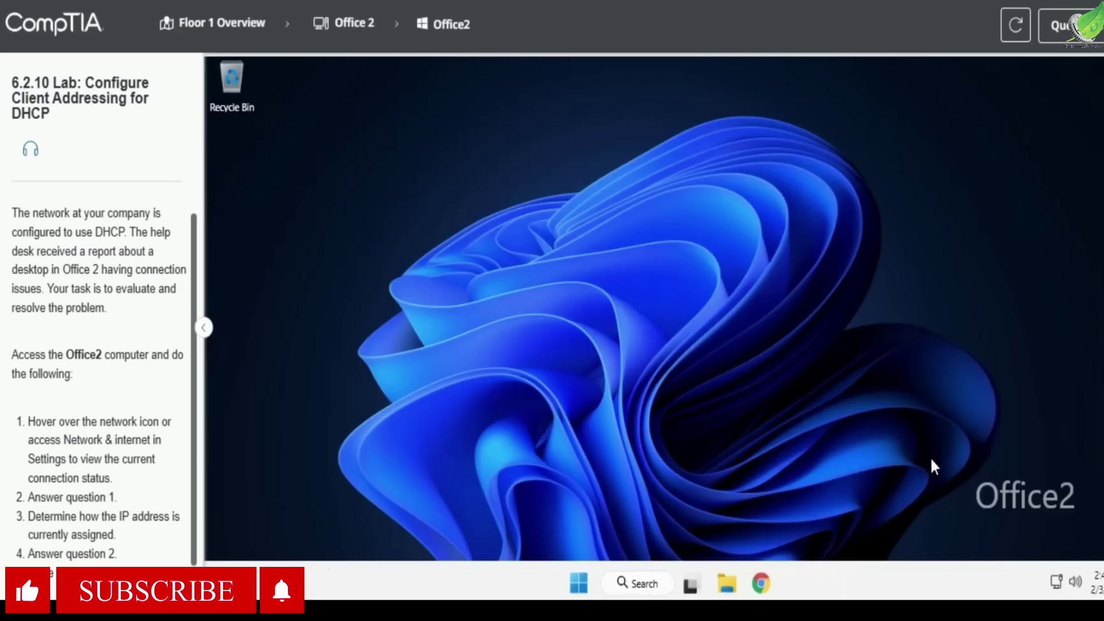
# Look at the quick settings of Office2 and read both lab questions, then close them.
pyautogui.click(1057, 583)
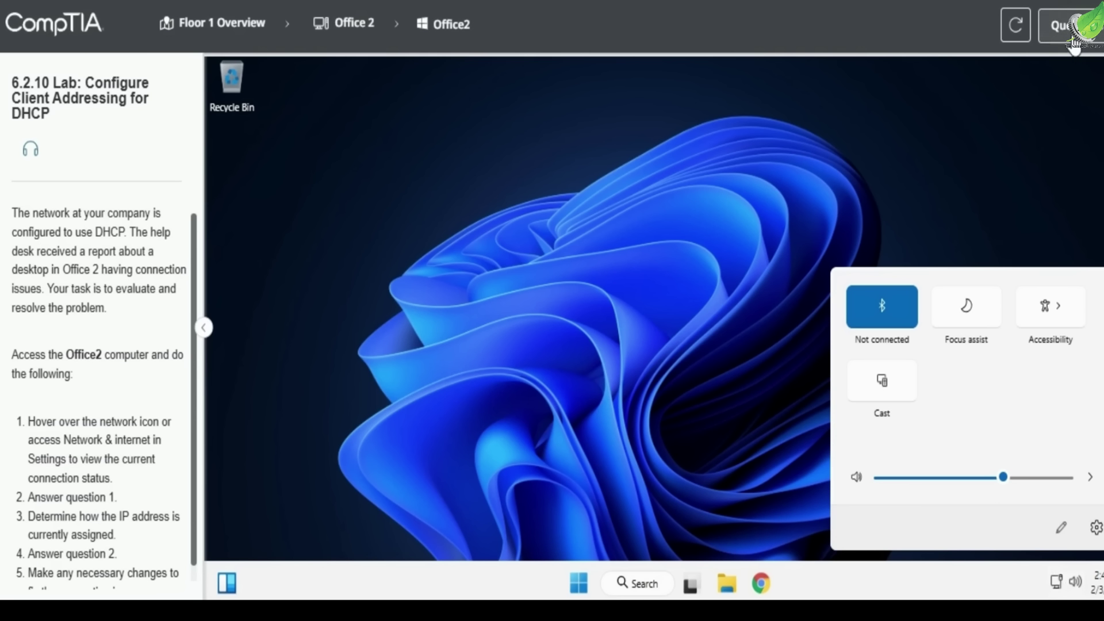
pyautogui.click(1064, 25)
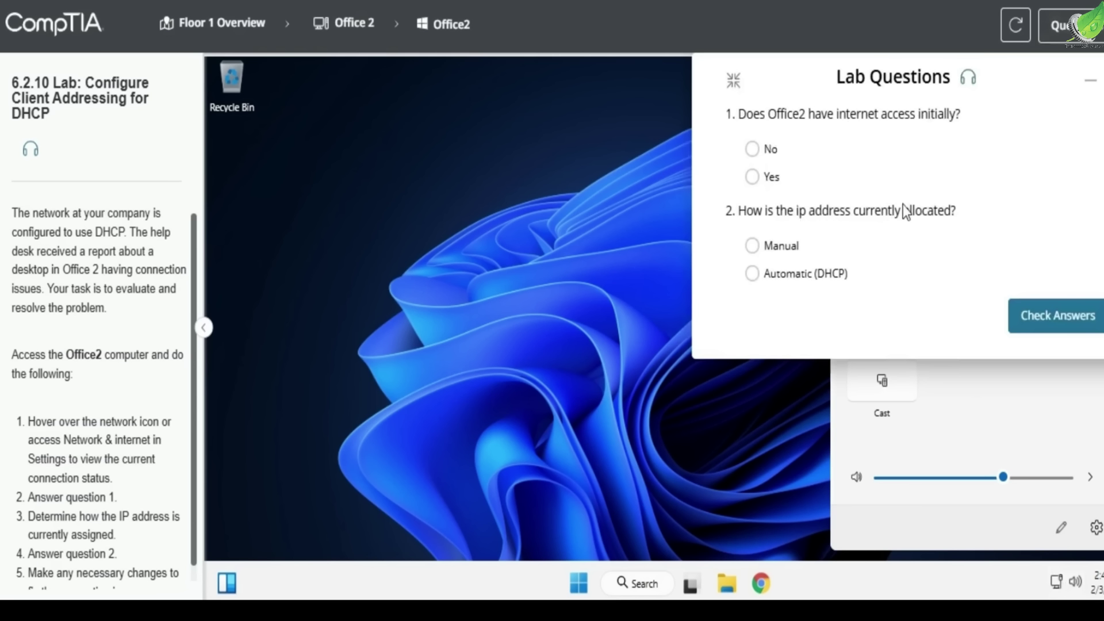
pyautogui.click(1087, 85)
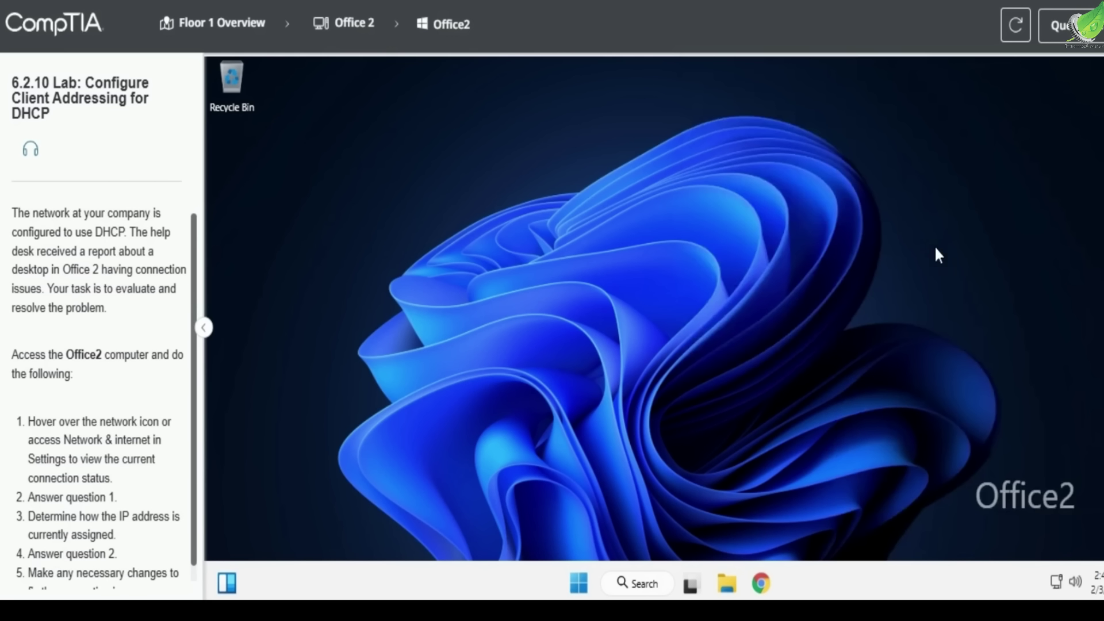
# Check the connection status under Network & internet in Settings and answer lab question 1 with No.
pyautogui.click(1054, 580)
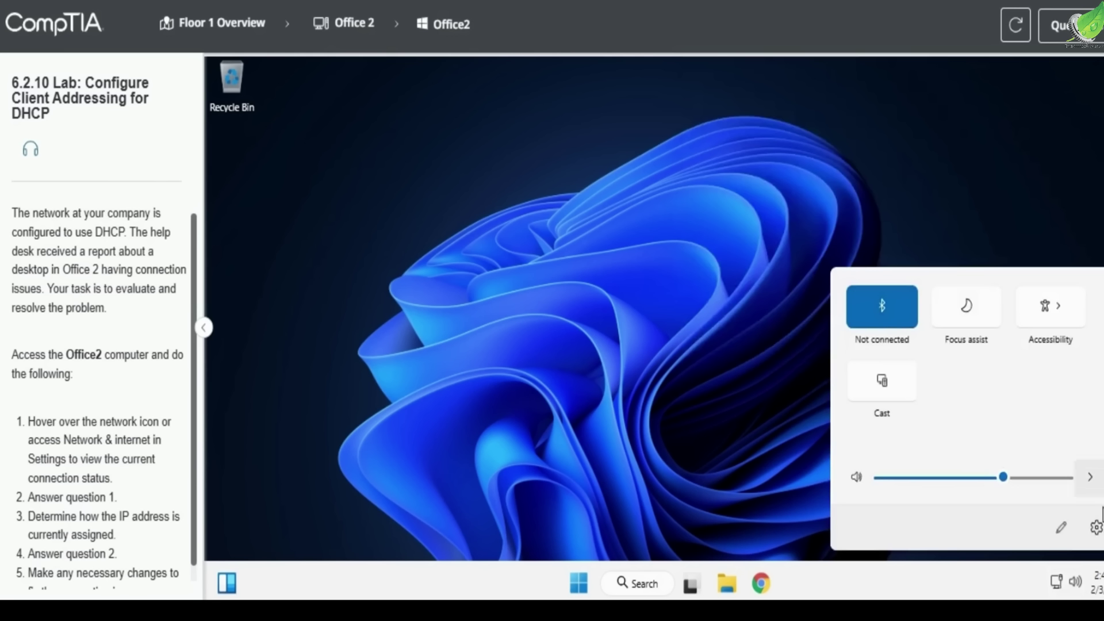
pyautogui.click(1095, 527)
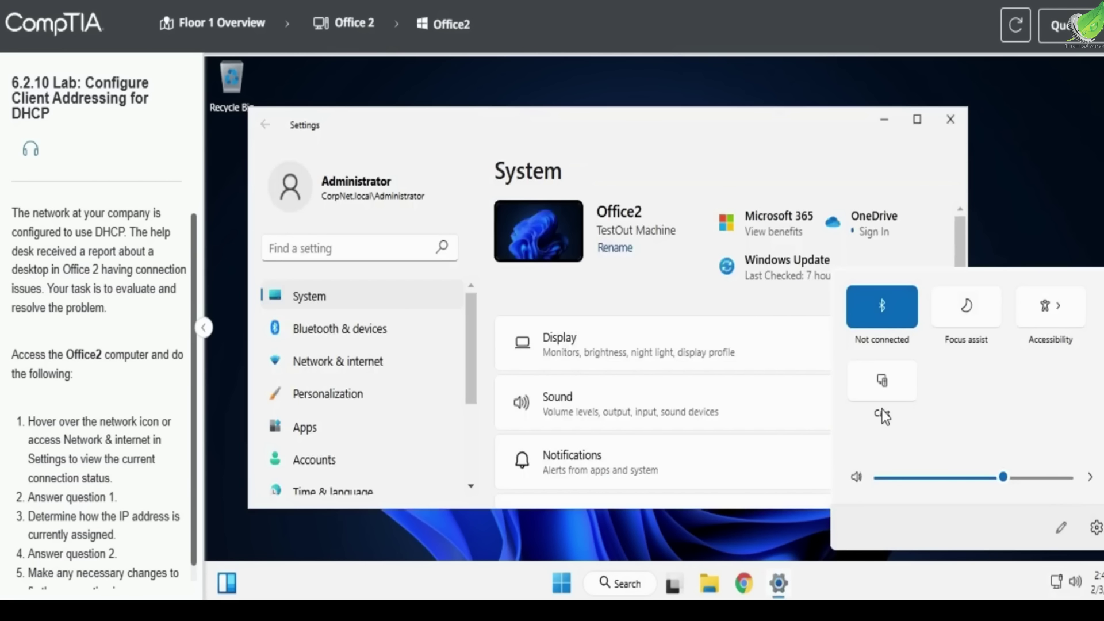
pyautogui.click(405, 354)
pyautogui.click(406, 355)
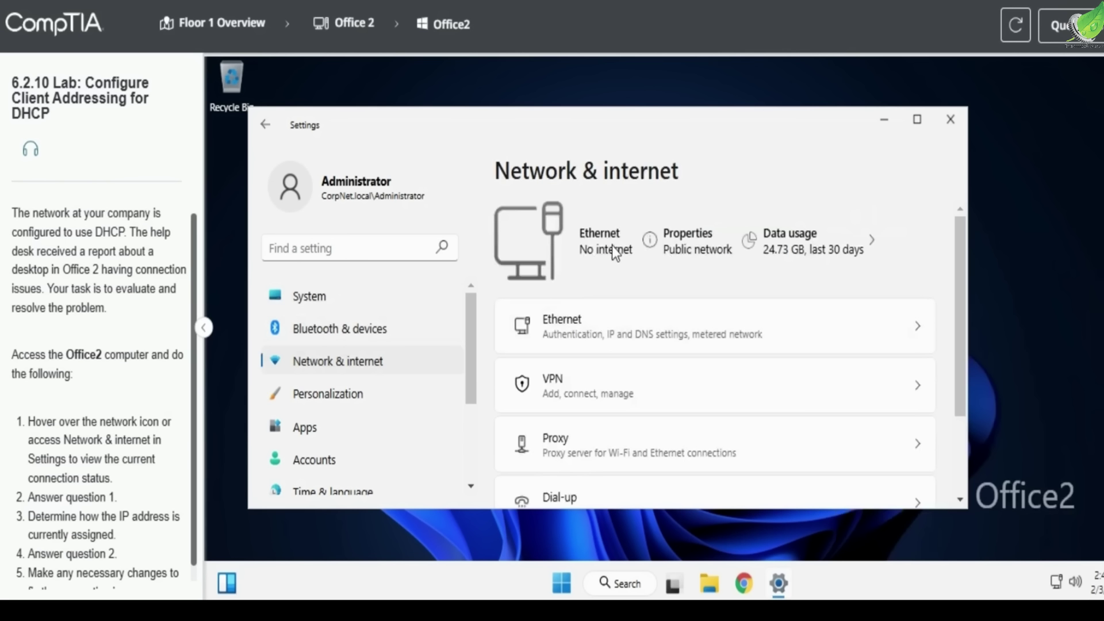
pyautogui.click(1074, 35)
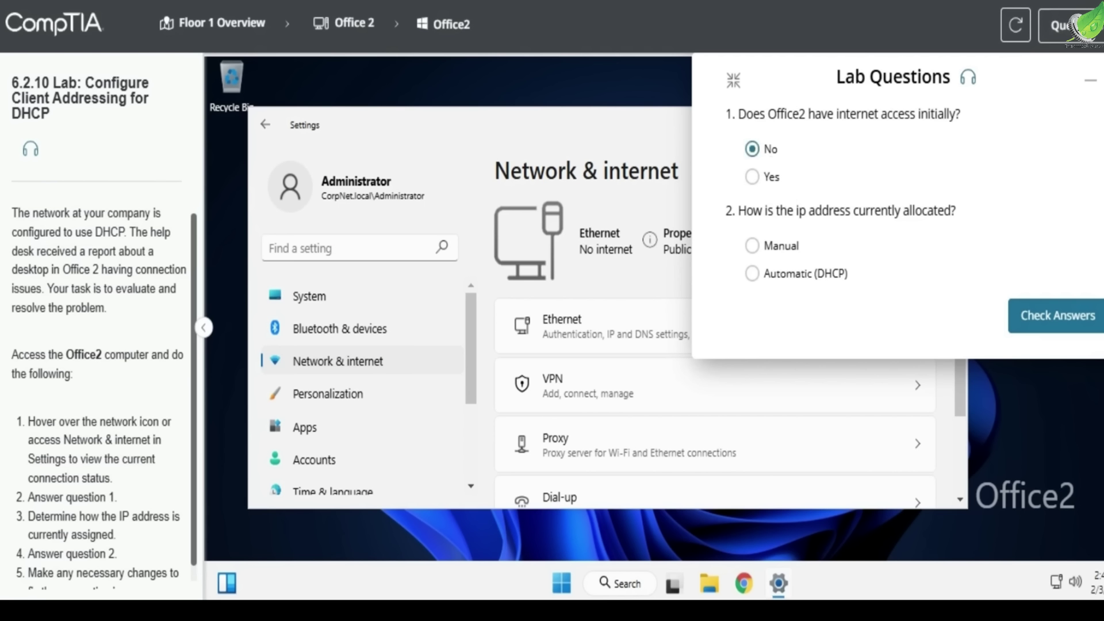
pyautogui.click(1091, 81)
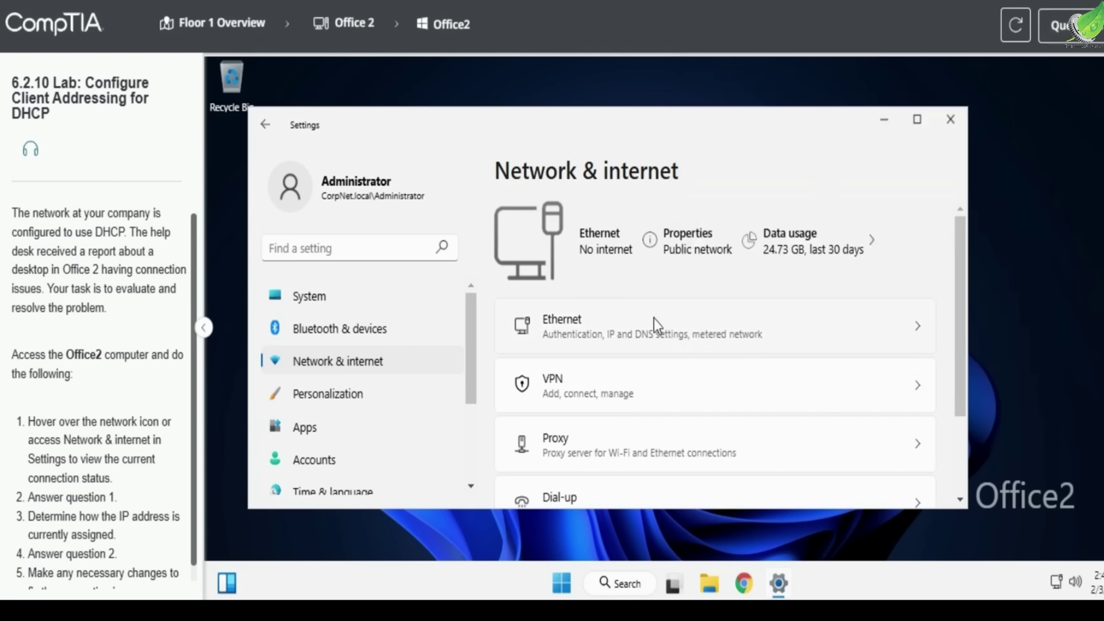
# Maximize Settings and examine the Ethernet connection's IP assignment details, closing the IP settings without changes.
pyautogui.scroll(-2, 655, 317)
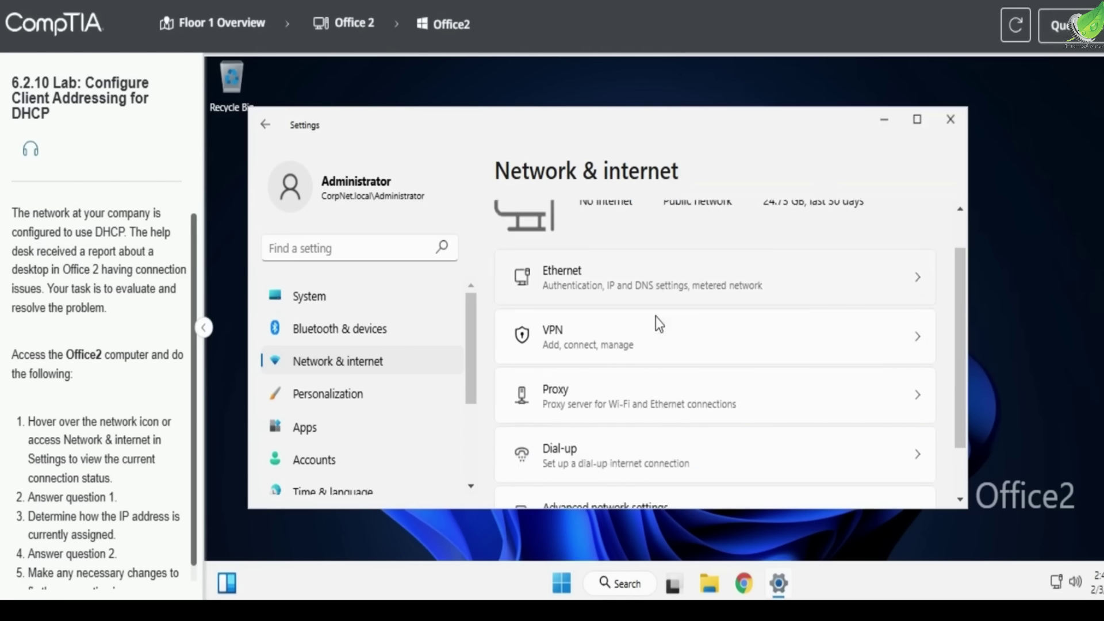
pyautogui.click(918, 118)
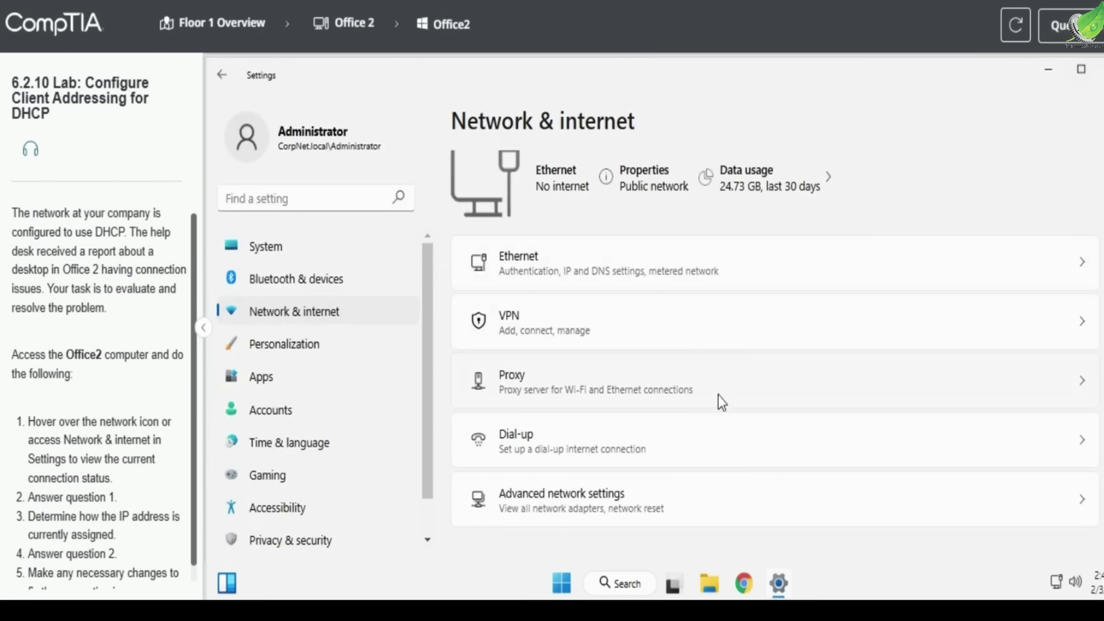
pyautogui.click(585, 280)
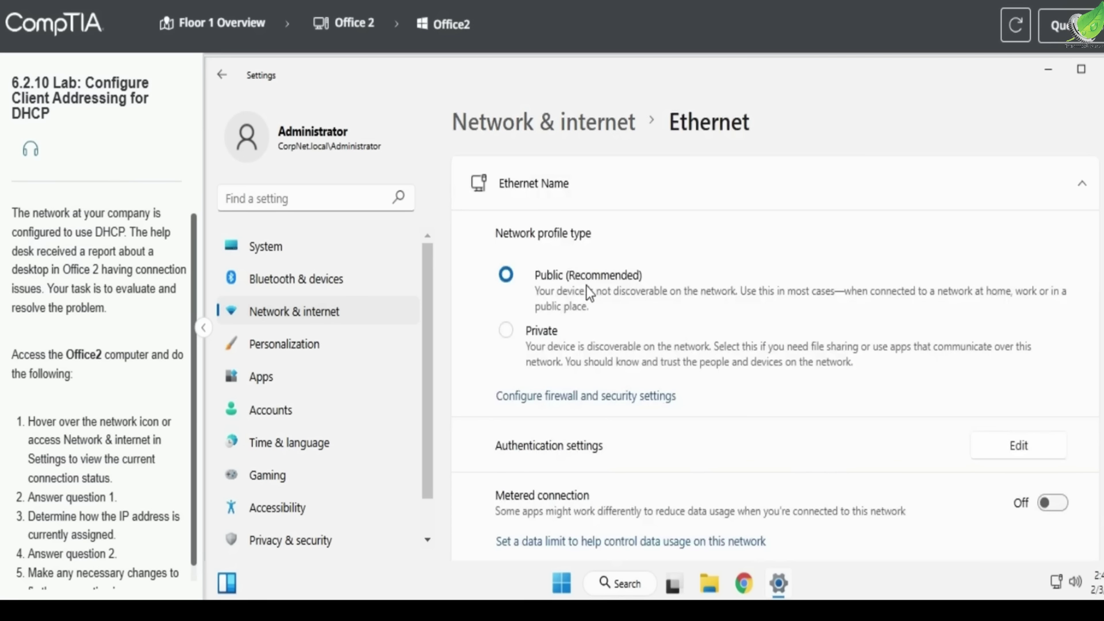
pyautogui.scroll(-3, 587, 286)
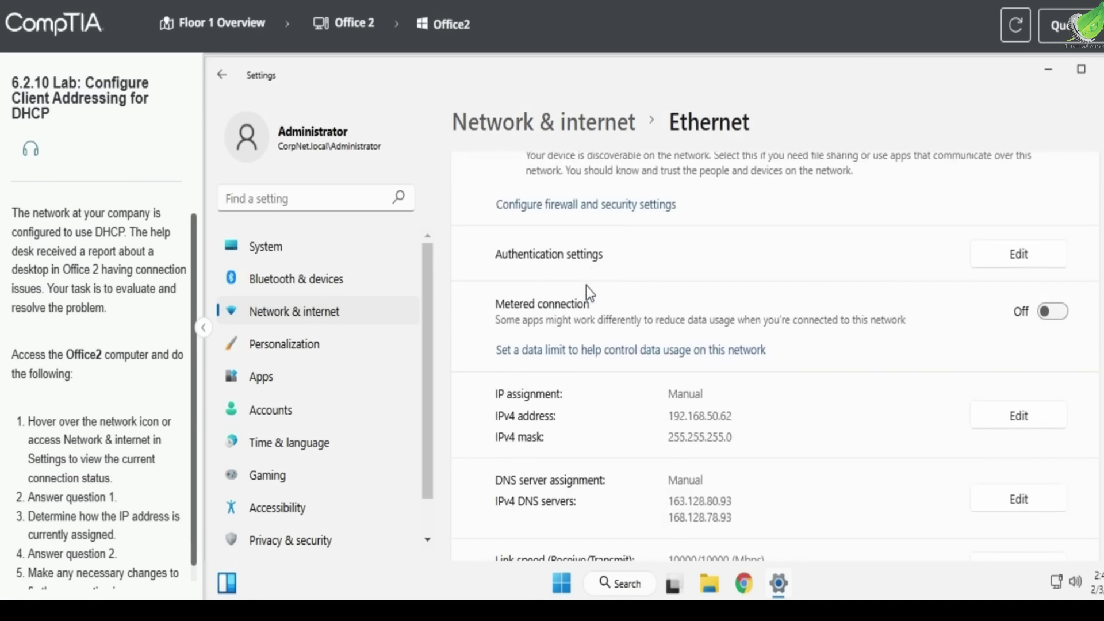
pyautogui.scroll(-2, 586, 285)
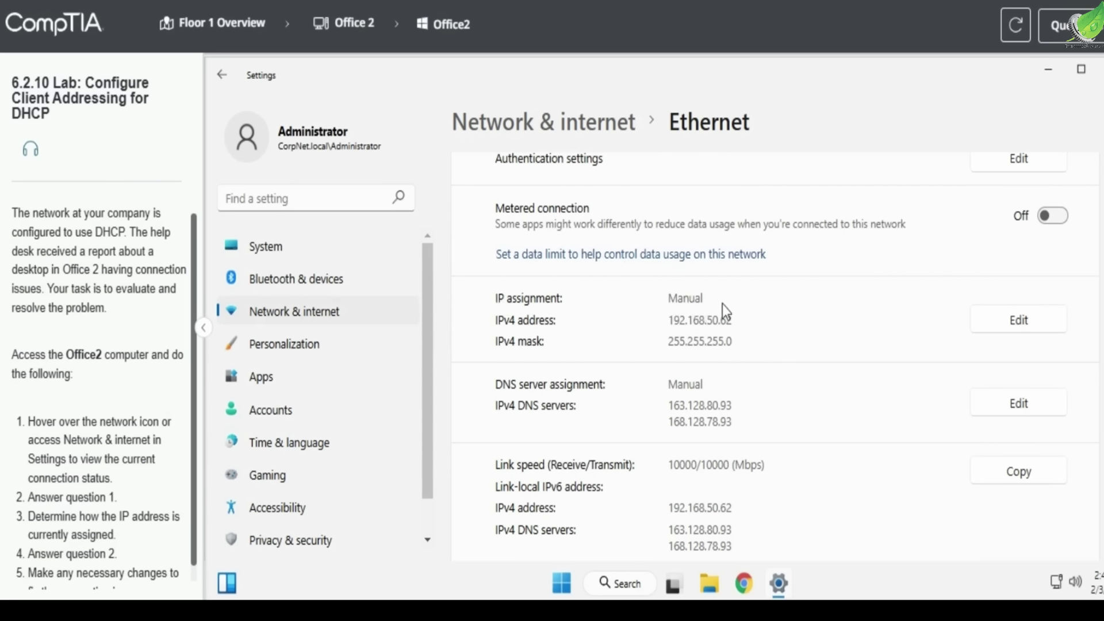
pyautogui.click(988, 317)
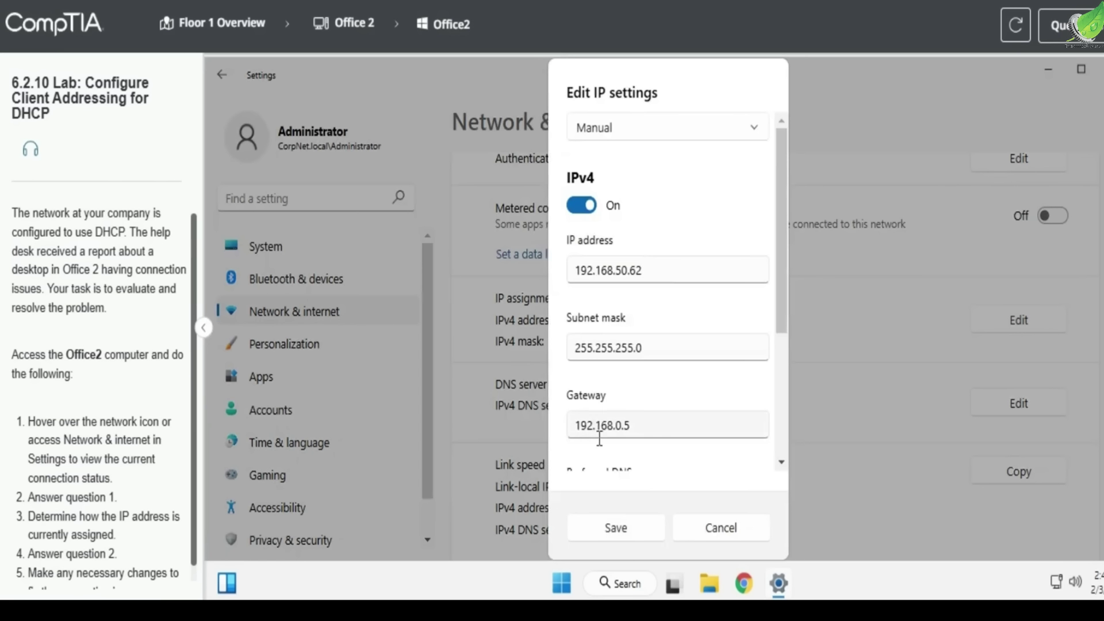
pyautogui.click(712, 525)
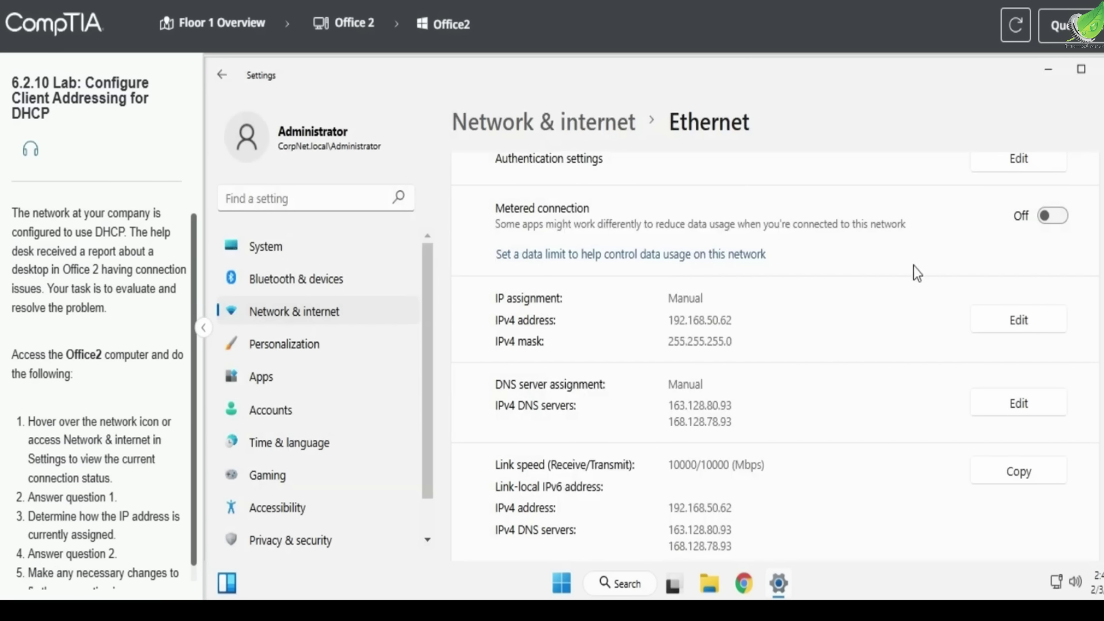
# Answer lab question 2 on how the IP address is allocated with Manual and close the questions.
pyautogui.click(1073, 26)
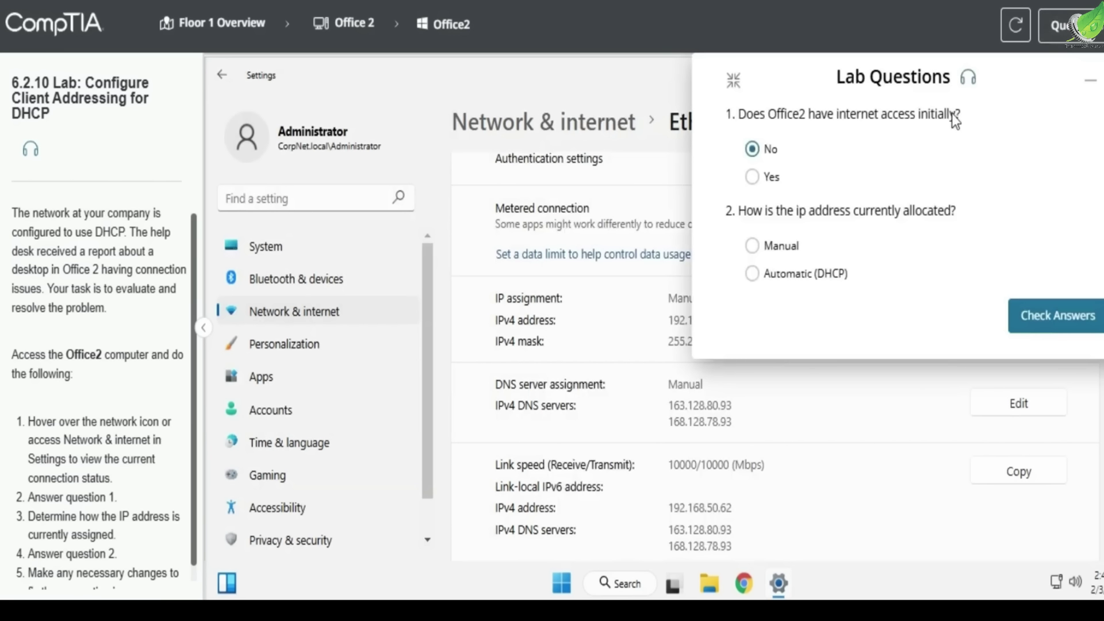
pyautogui.click(795, 246)
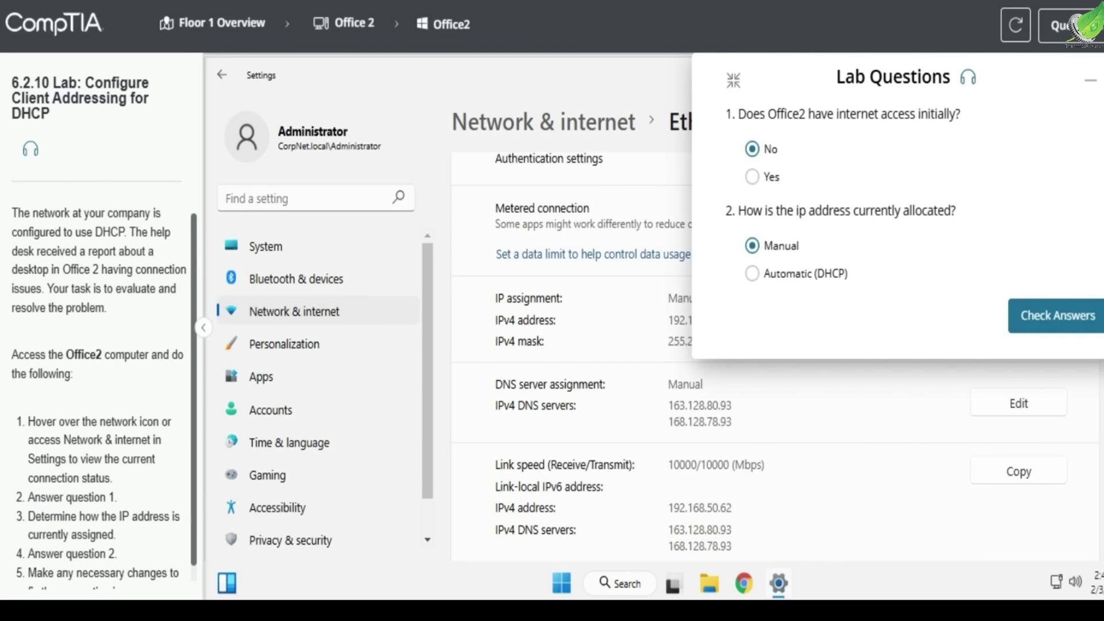
pyautogui.click(1090, 80)
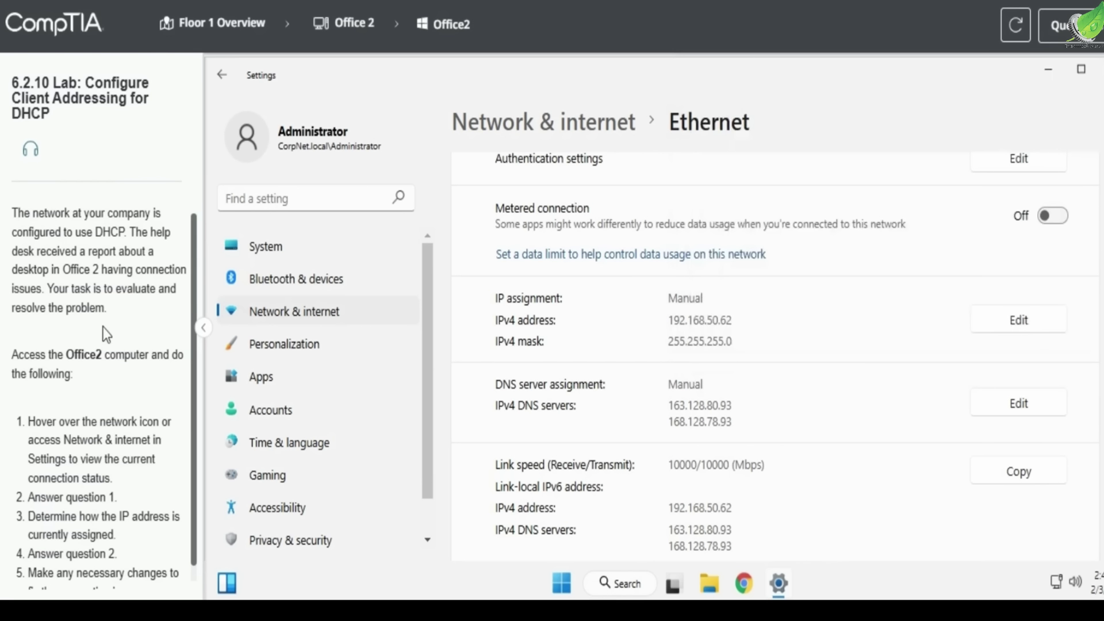
# Review the last lab task about fixing the connection and examine the Ethernet IP and DNS assignment settings.
pyautogui.scroll(-1, 97, 332)
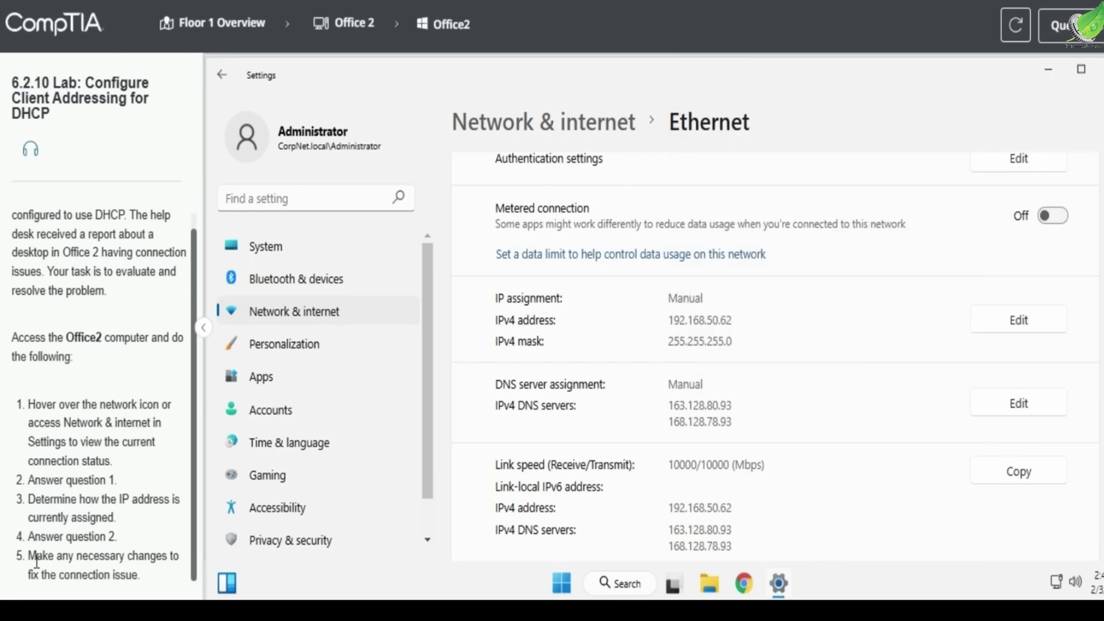
pyautogui.moveTo(35, 555); pyautogui.dragTo(115, 577)
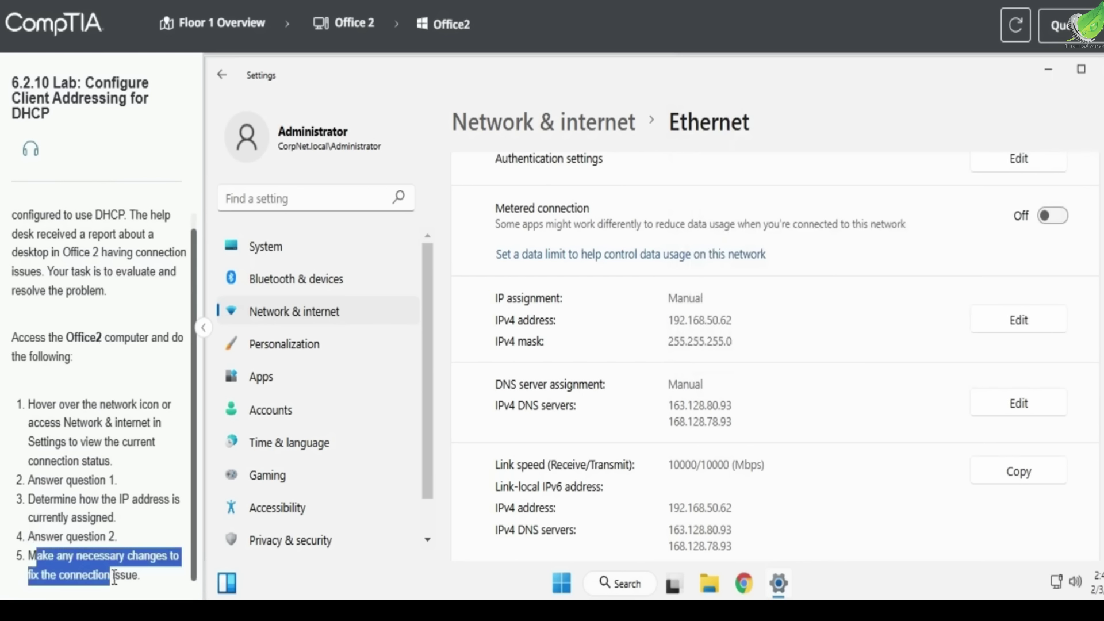
pyautogui.click(147, 581)
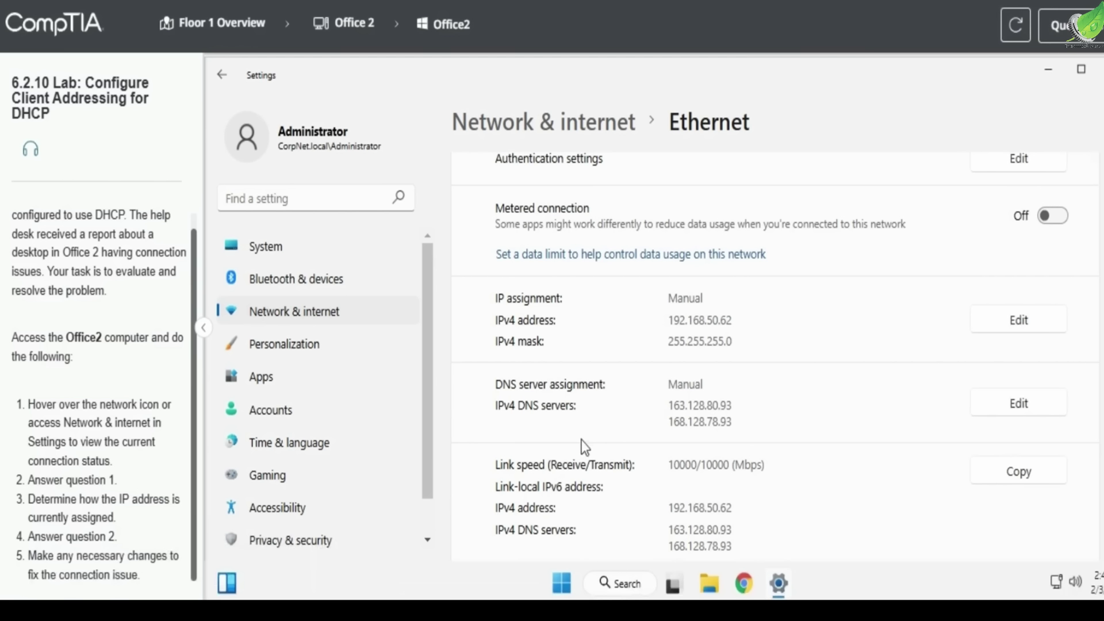
pyautogui.scroll(5, 694, 370)
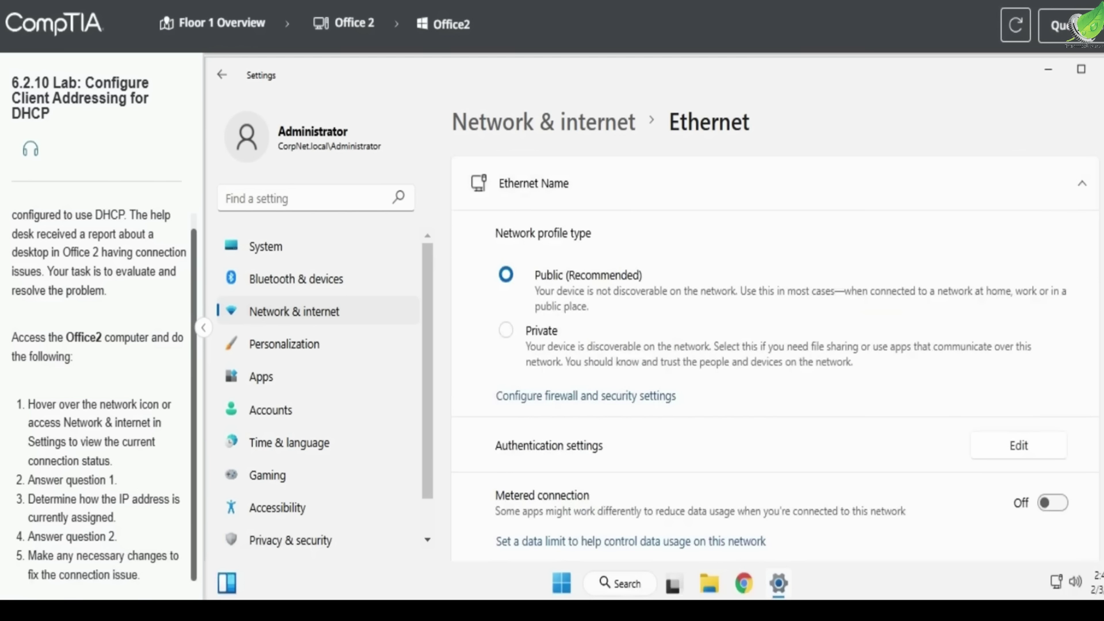
pyautogui.click(1056, 583)
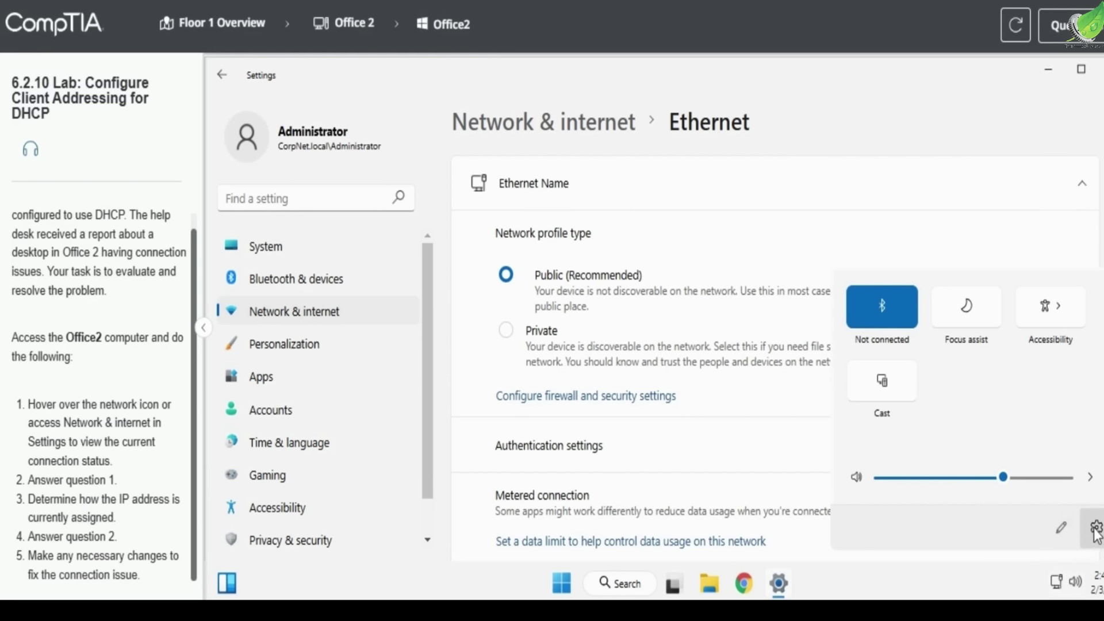
pyautogui.click(719, 192)
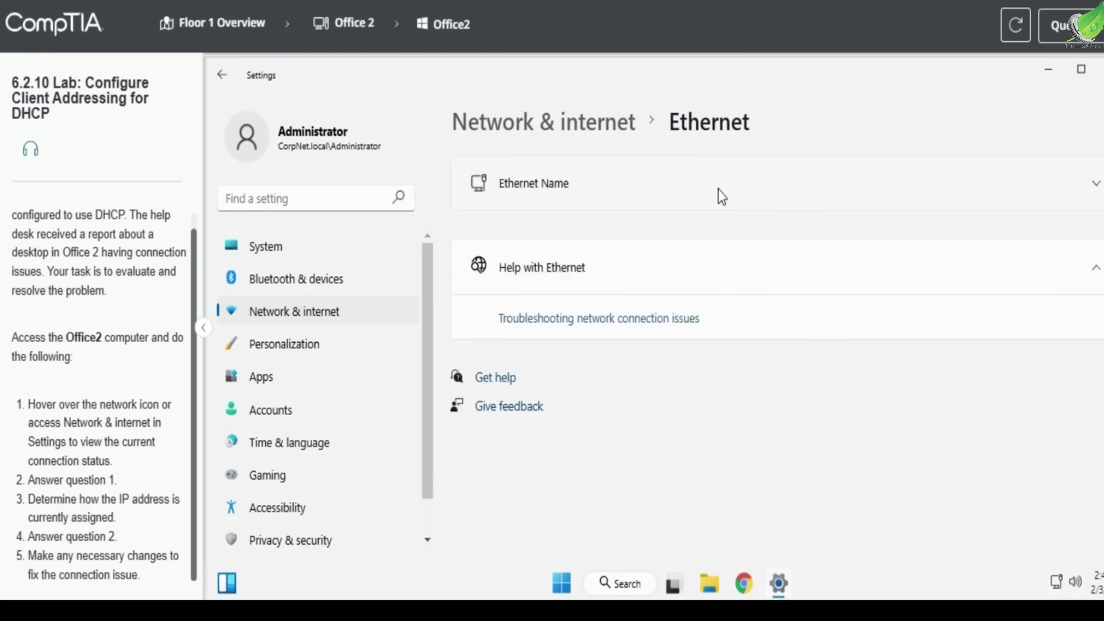
pyautogui.click(704, 185)
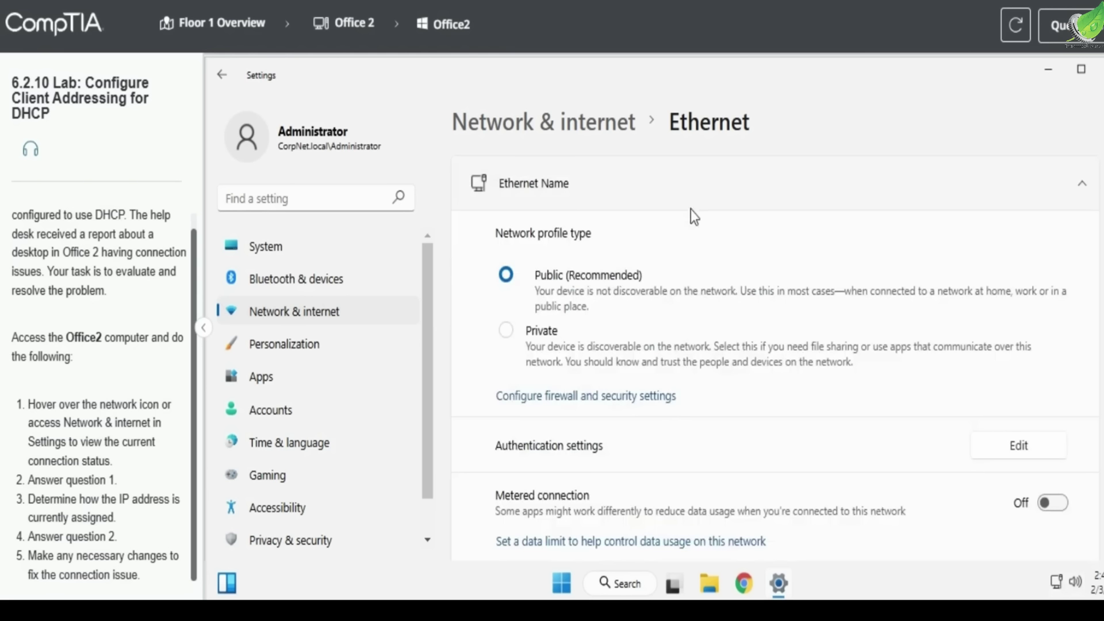
pyautogui.scroll(-5, 654, 322)
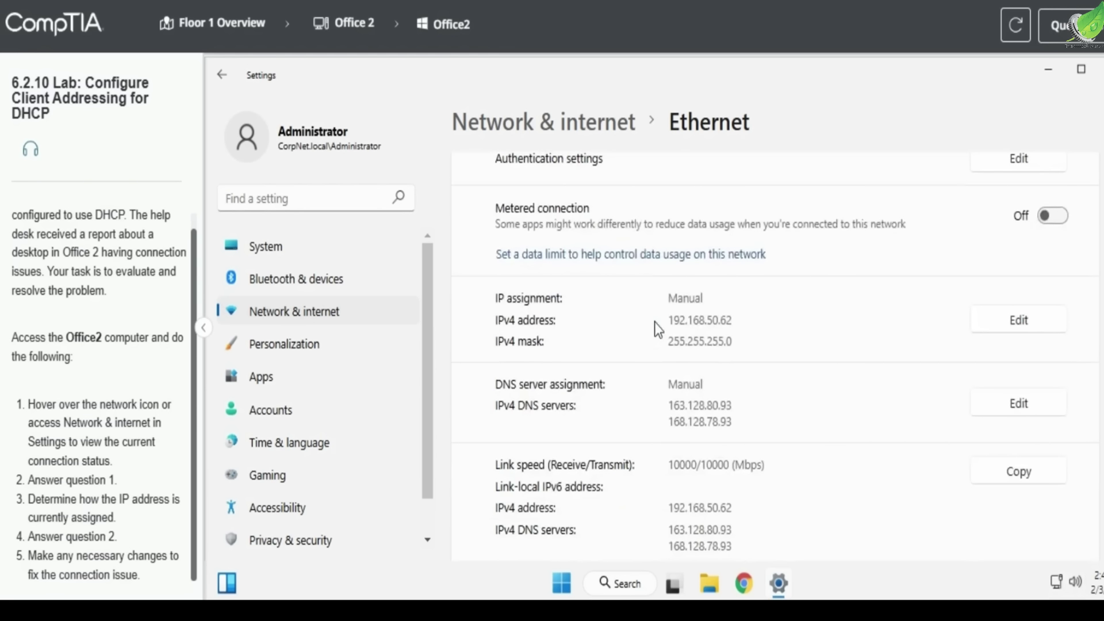
# Change the Ethernet connection's IP assignment to Automatic (DHCP) and save the IP settings.
pyautogui.click(992, 320)
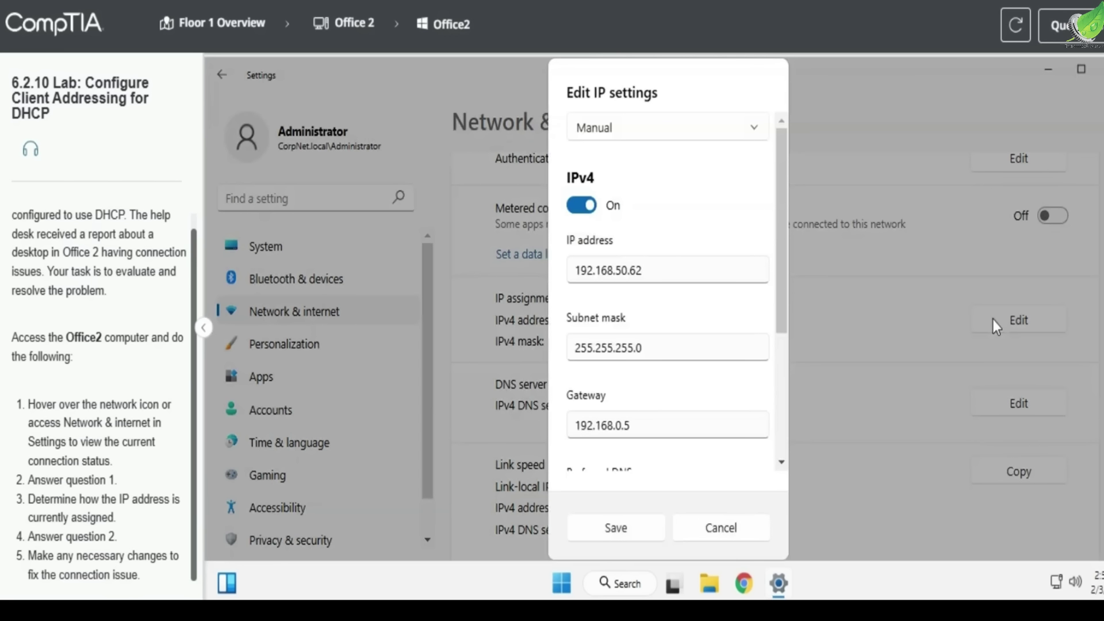
pyautogui.click(613, 123)
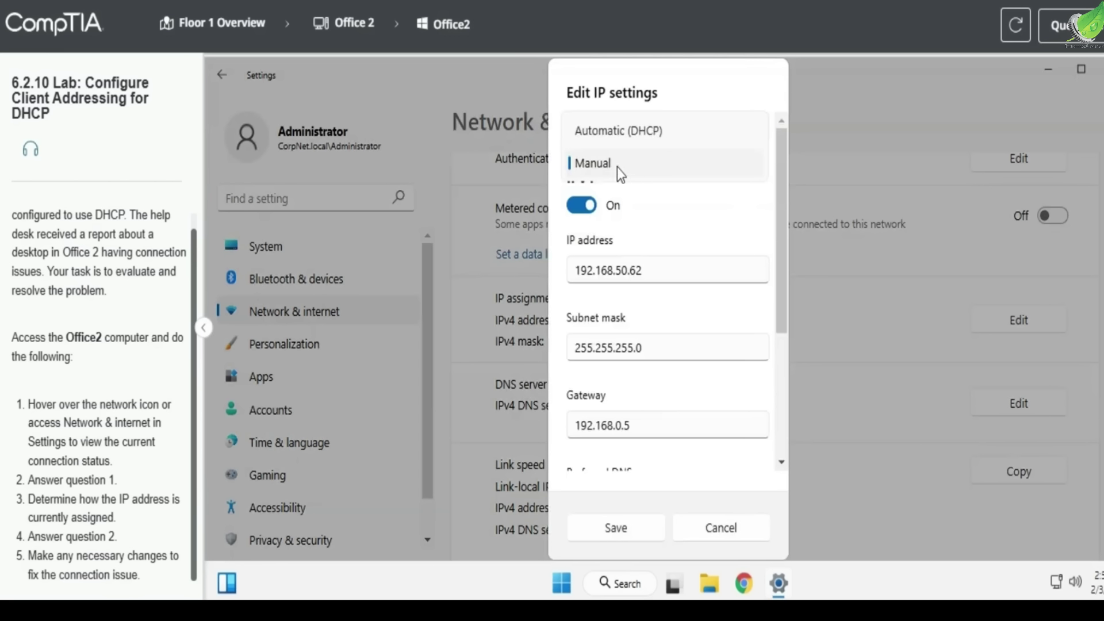
pyautogui.click(670, 135)
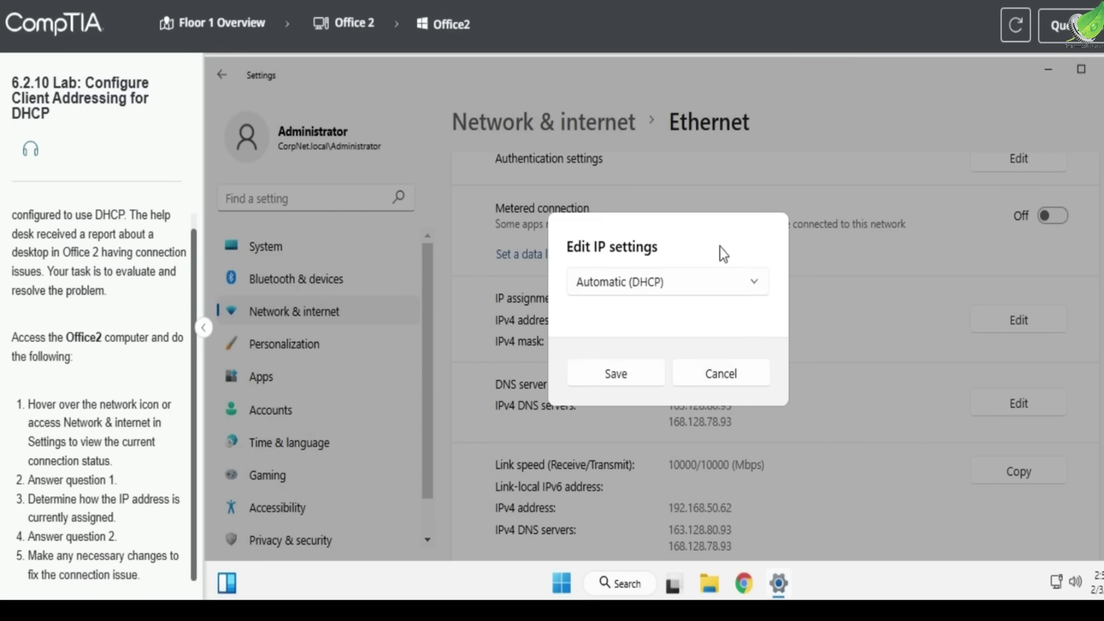
pyautogui.click(635, 378)
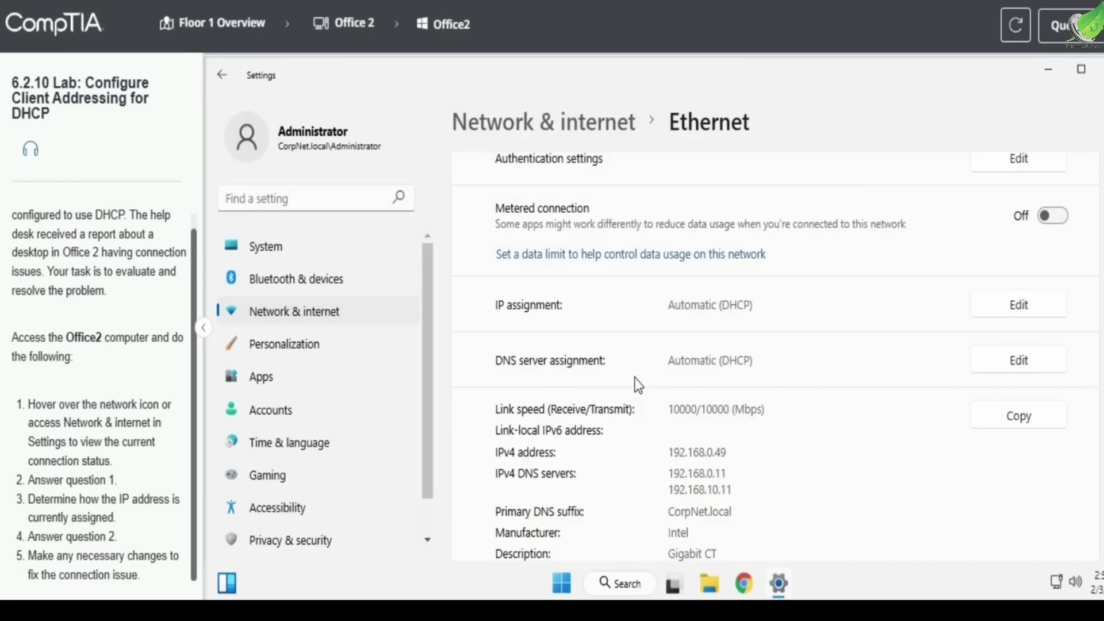
# Return to the Network & internet overview to check the Ethernet connection status, and submit the lab question answers for checking.
pyautogui.scroll(5, 635, 377)
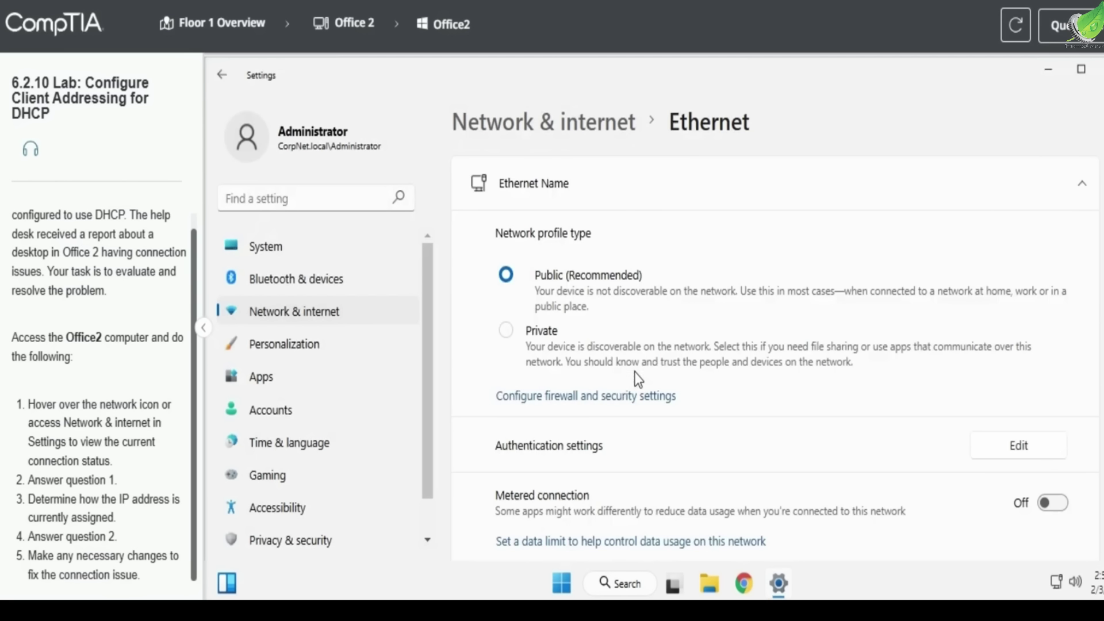
pyautogui.click(570, 132)
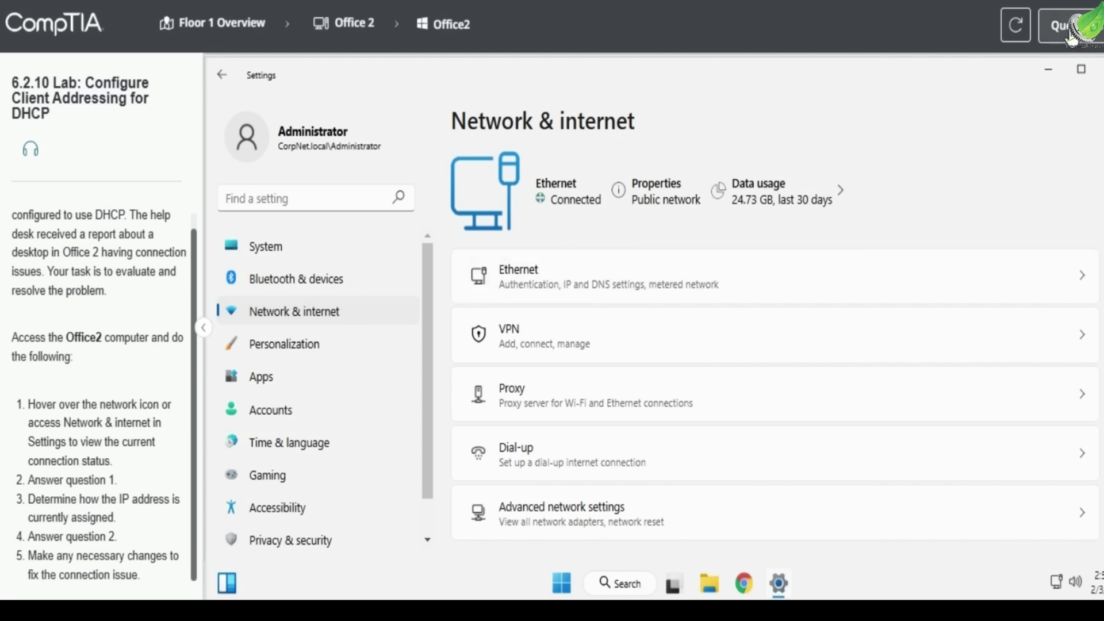
pyautogui.click(1059, 25)
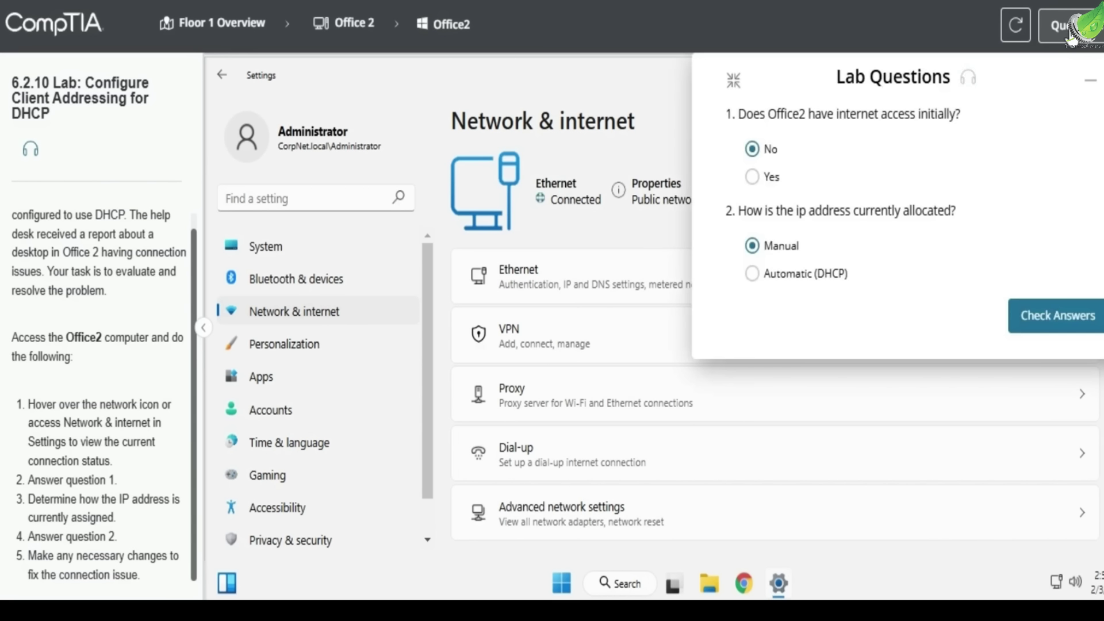
pyautogui.click(1054, 339)
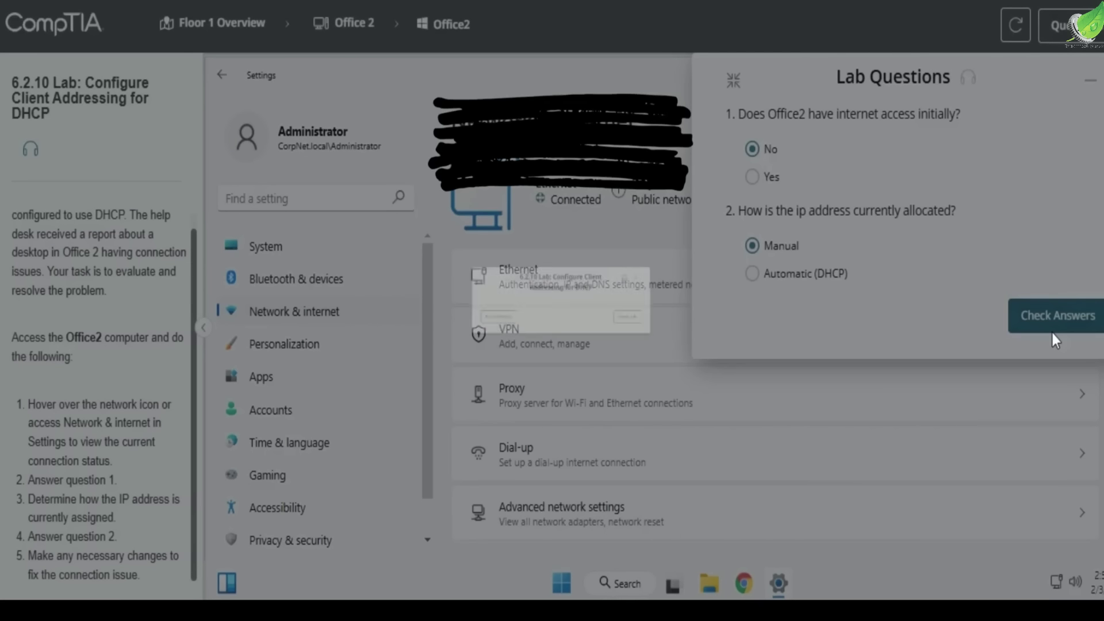